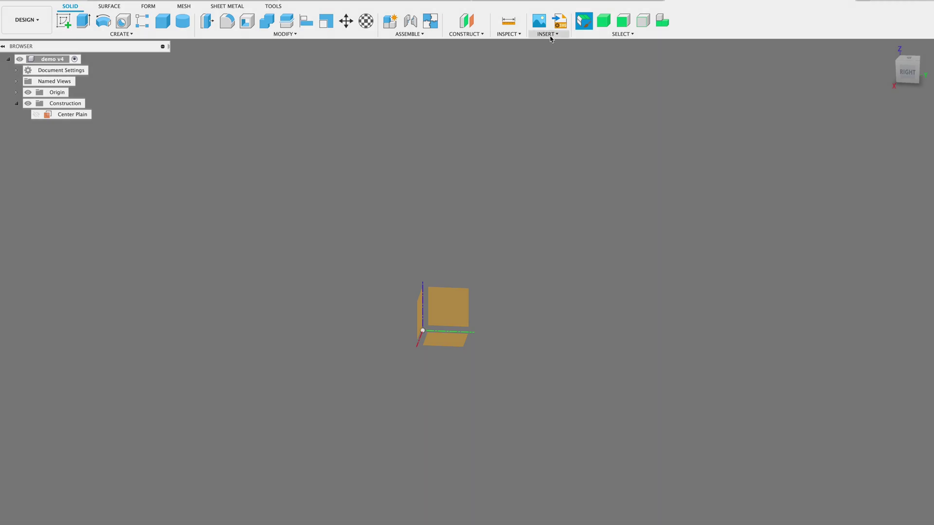
# Place profile.jpg from the Canvas folder as a canvas on the vertical origin plane.
pyautogui.click(553, 35)
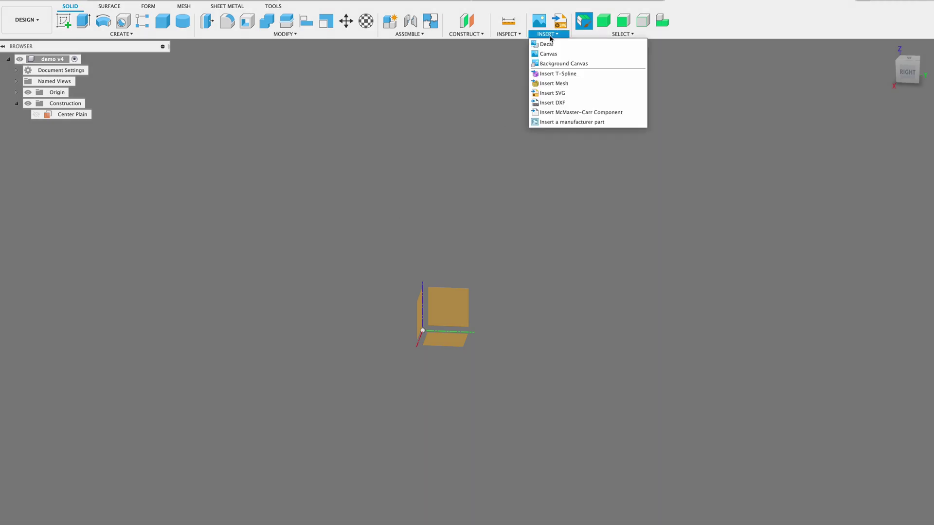
pyautogui.click(553, 56)
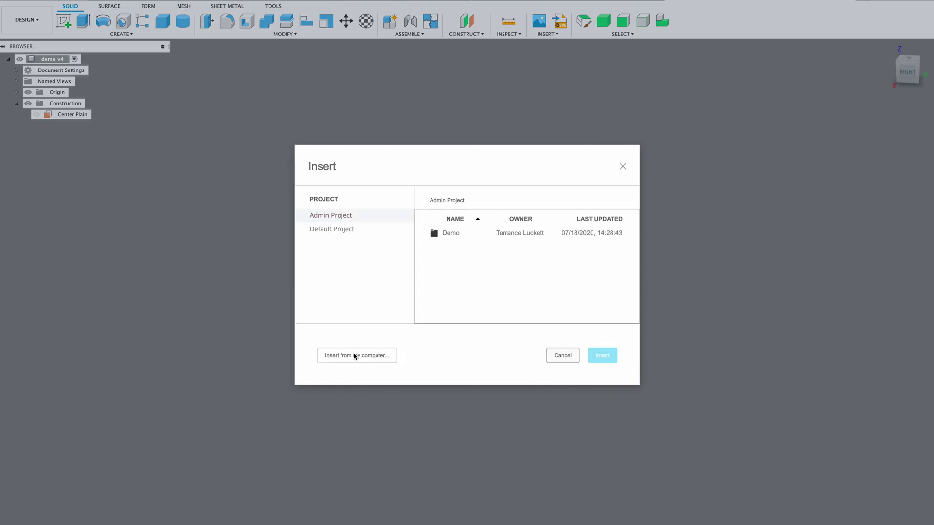
pyautogui.click(355, 356)
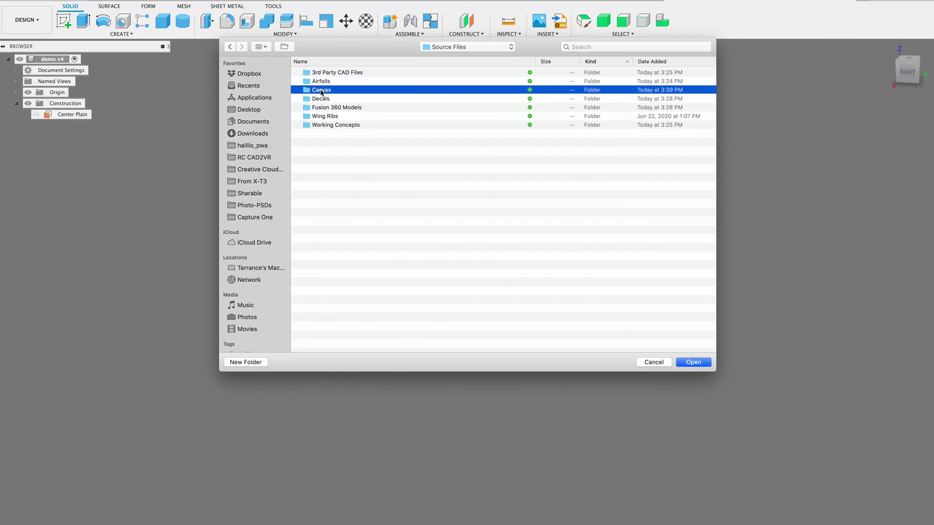
pyautogui.doubleClick(322, 90)
pyautogui.click(326, 91)
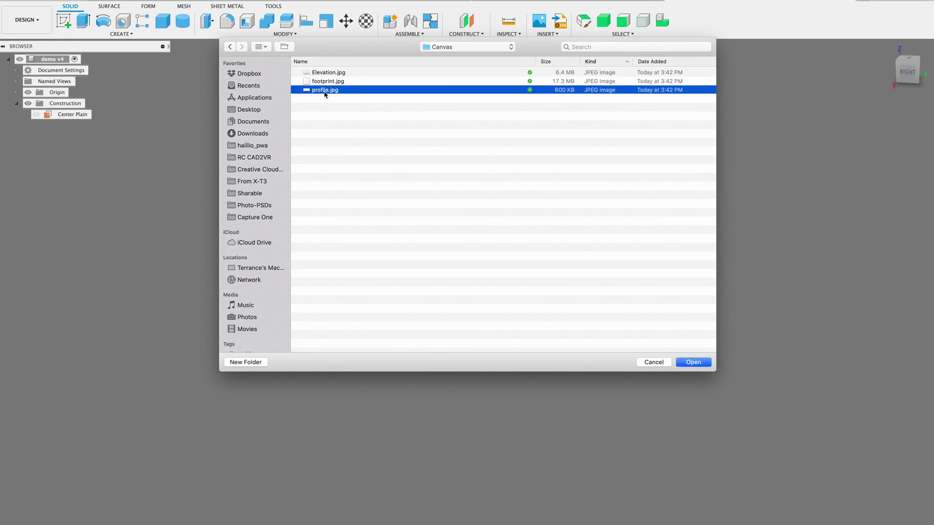
pyautogui.press('space')
pyautogui.press('space')
pyautogui.doubleClick(325, 91)
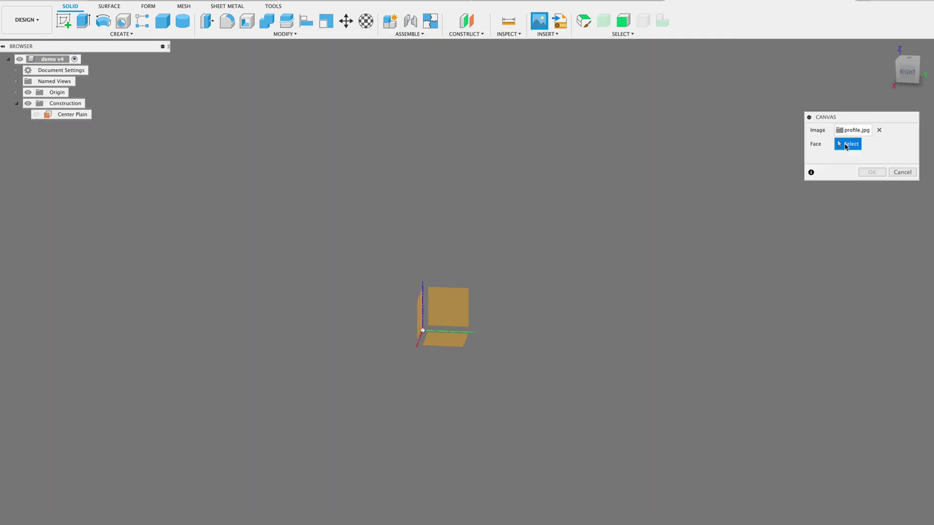
pyautogui.click(444, 312)
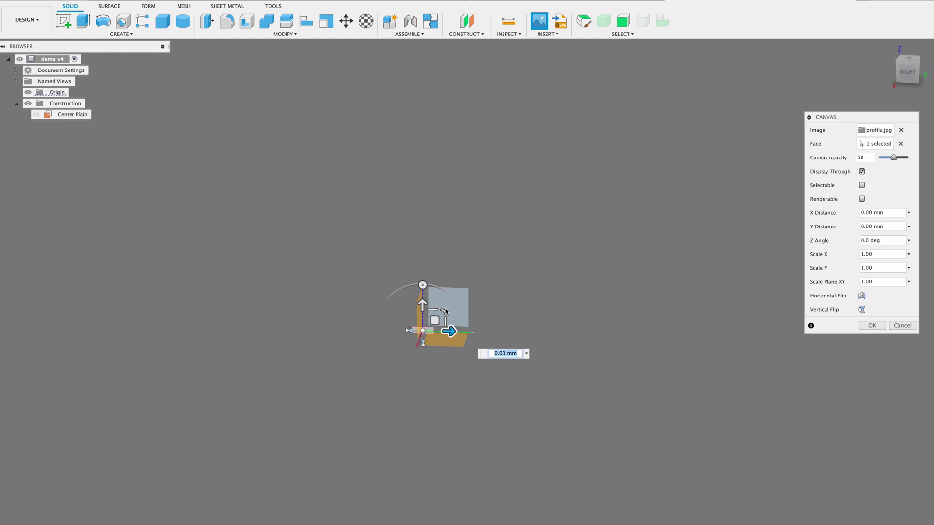
pyautogui.click(861, 327)
pyautogui.scroll(3, 380, 303)
pyautogui.scroll(4, 378, 302)
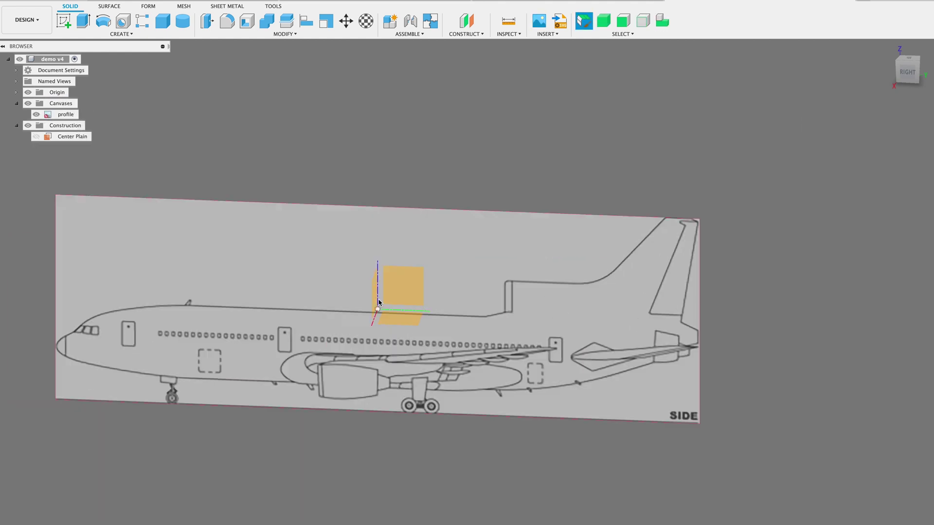
pyautogui.keyDown('shift'); pyautogui.moveTo(378, 302); pyautogui.dragTo(464, 269, button='middle'); pyautogui.keyUp('shift')
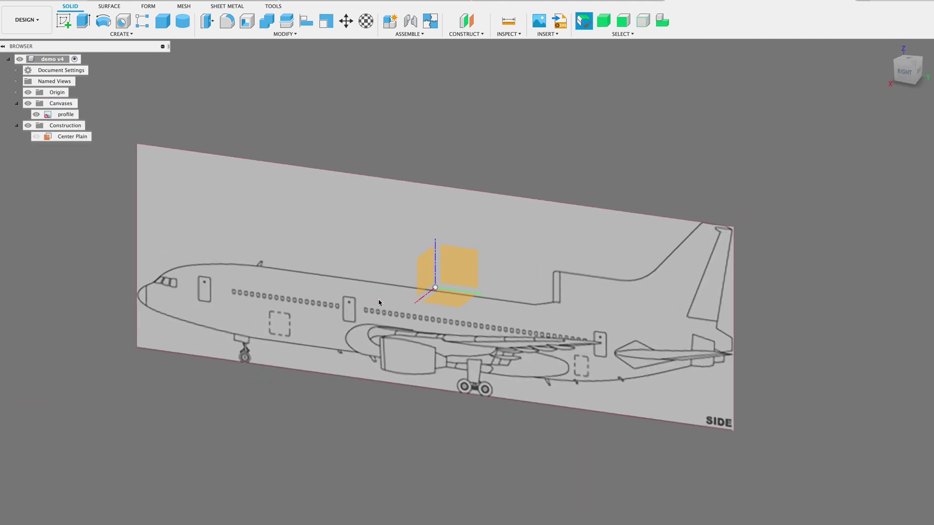
pyautogui.click(546, 33)
# Insert Elevation.jpg as a canvas on the perpendicular vertical plane, then view from above.
pyautogui.click(548, 55)
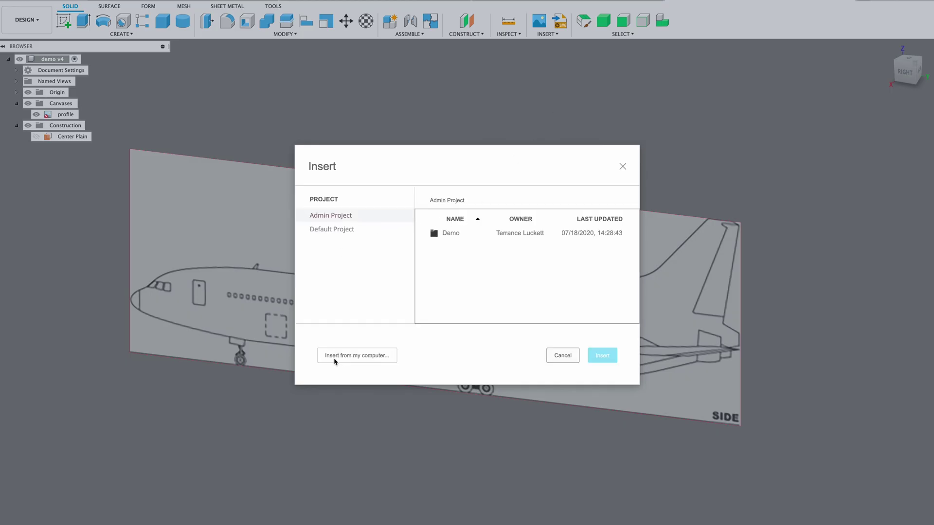
pyautogui.click(329, 355)
pyautogui.click(327, 90)
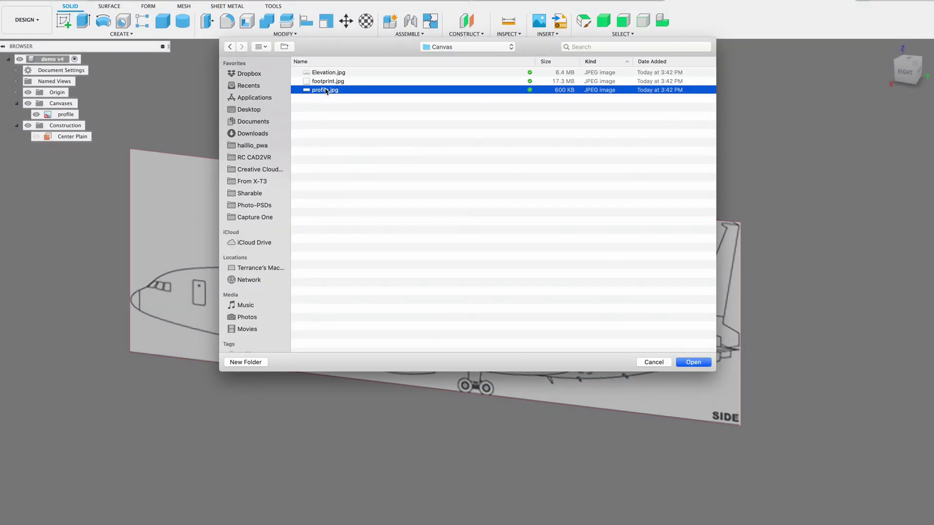
pyautogui.click(315, 73)
pyautogui.press('space')
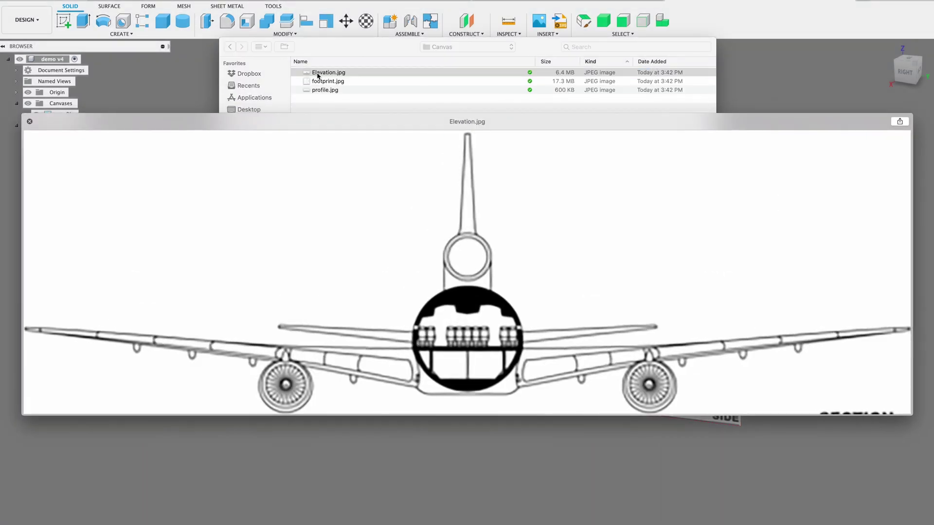
pyautogui.press('space')
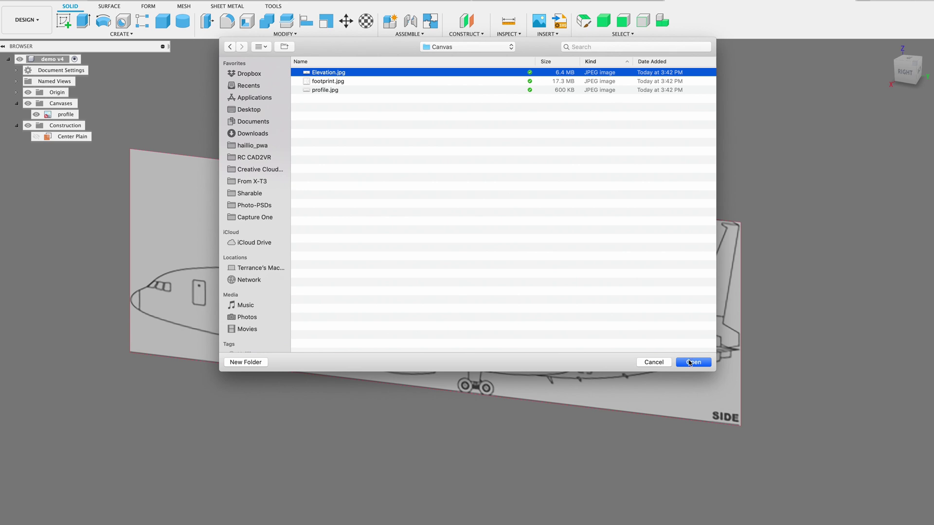
pyautogui.click(692, 363)
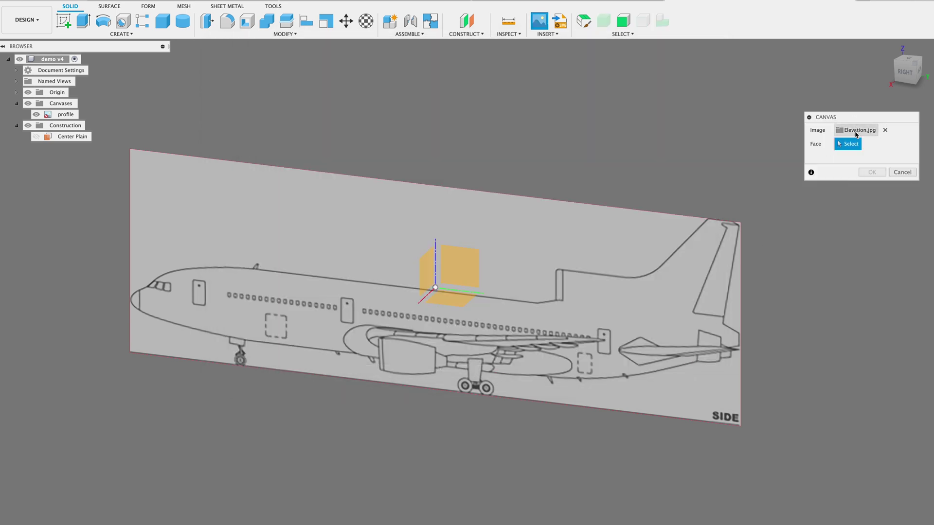
pyautogui.click(424, 272)
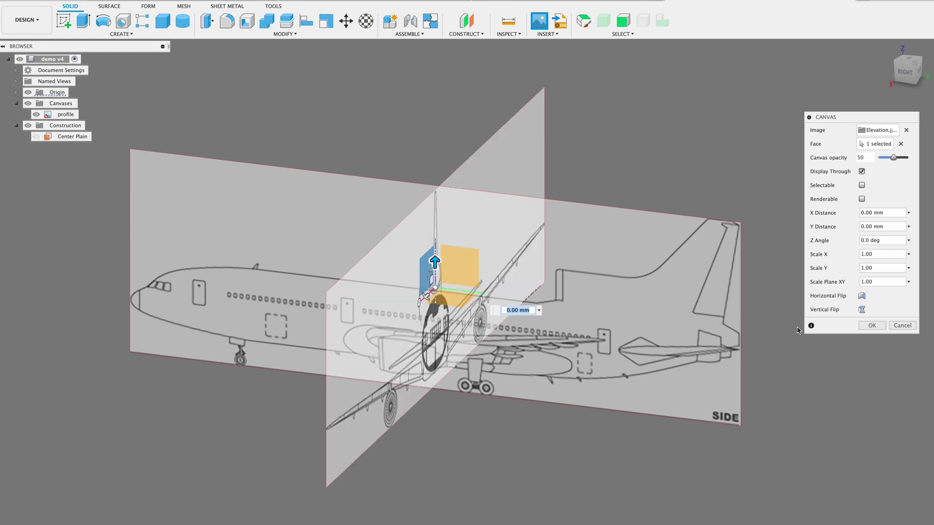
pyautogui.click(870, 328)
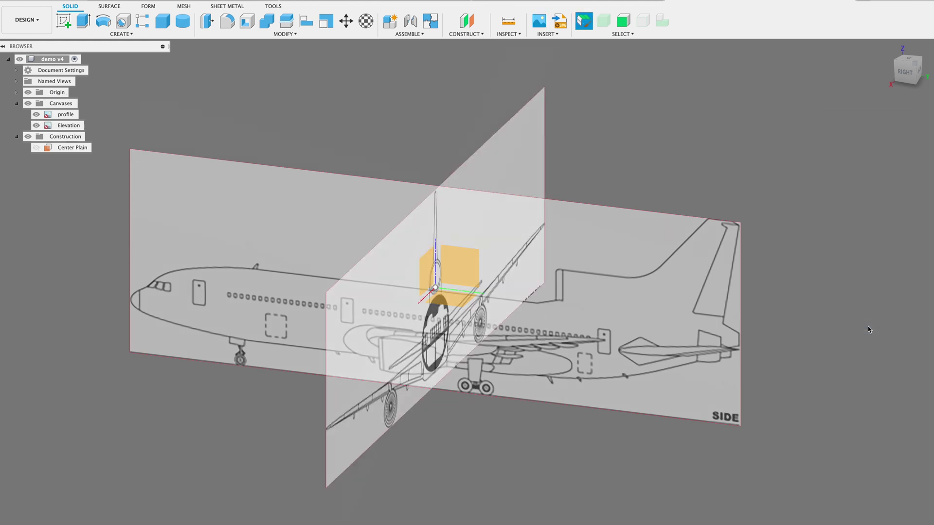
pyautogui.keyDown('shift'); pyautogui.moveTo(870, 328); pyautogui.dragTo(551, 304, button='middle'); pyautogui.keyUp('shift')
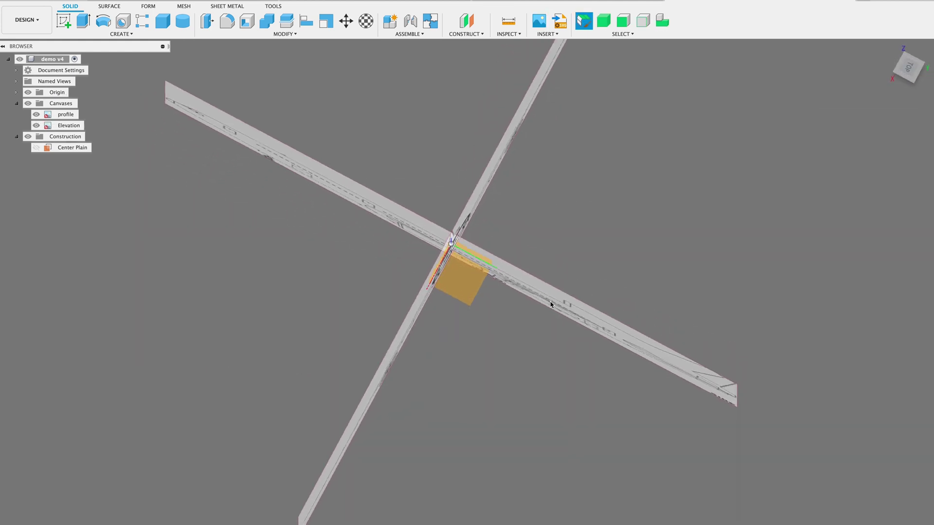
# Insert footprint.jpg as a third canvas on the horizontal plane.
pyautogui.click(539, 21)
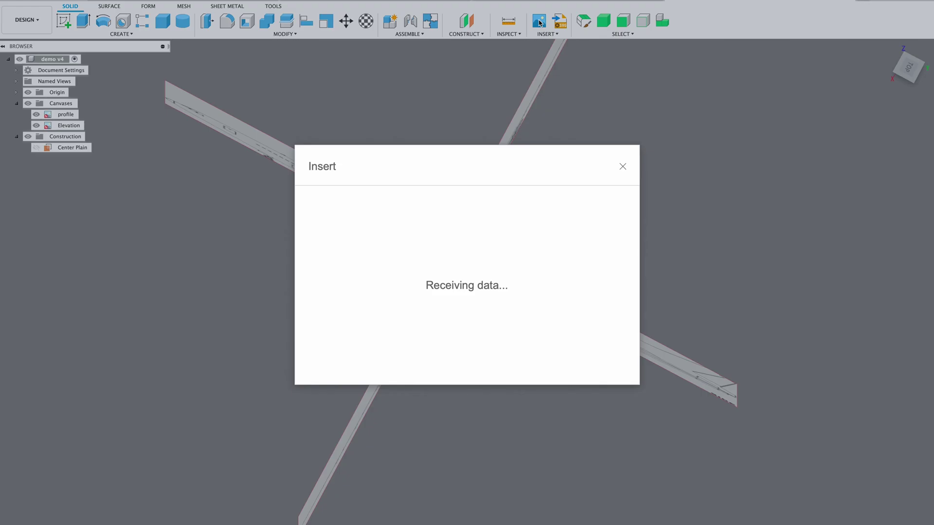
pyautogui.click(353, 356)
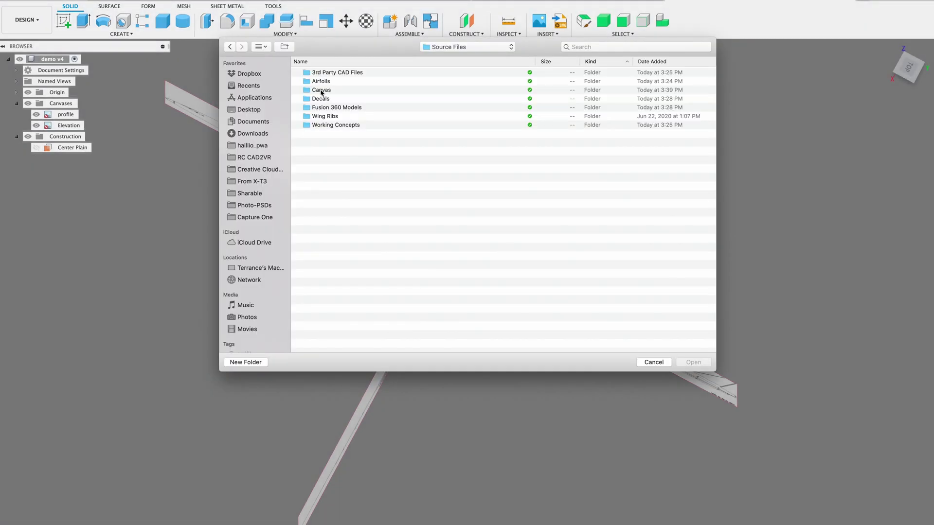
pyautogui.doubleClick(321, 90)
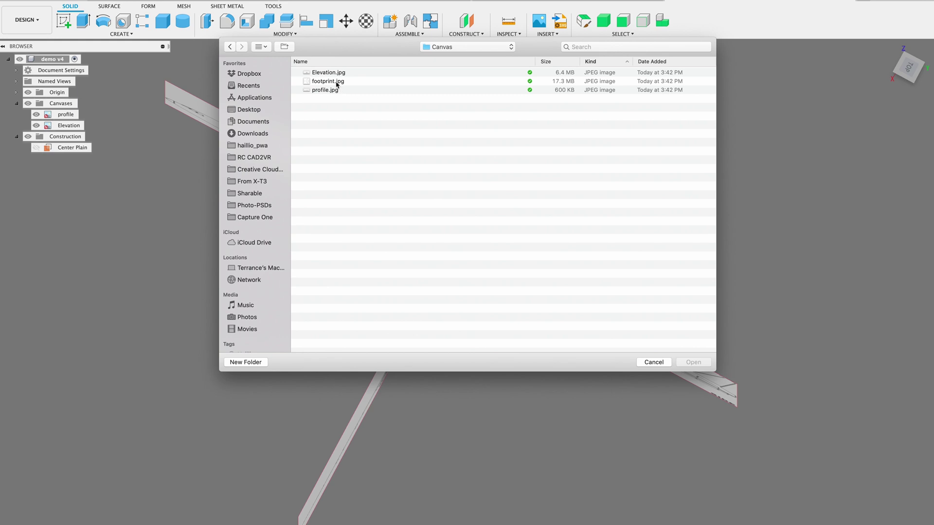
pyautogui.click(336, 82)
pyautogui.click(693, 362)
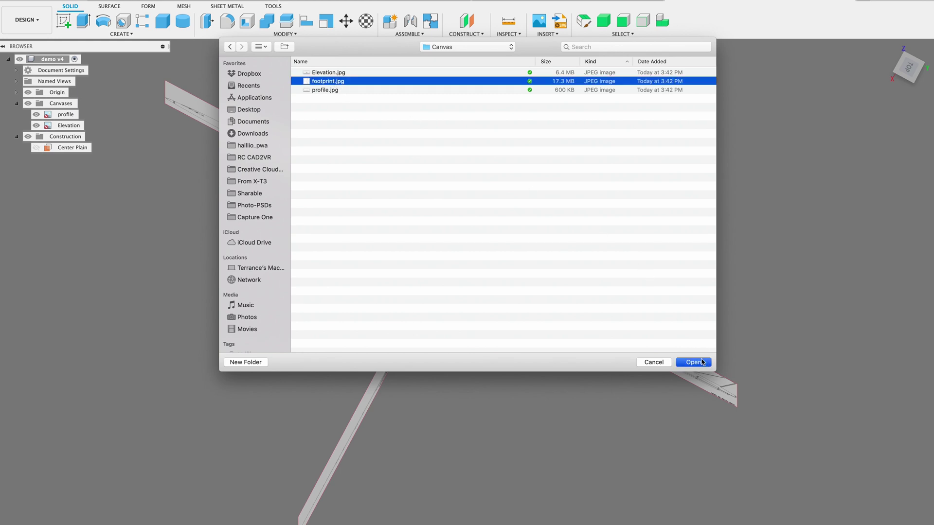
pyautogui.click(466, 287)
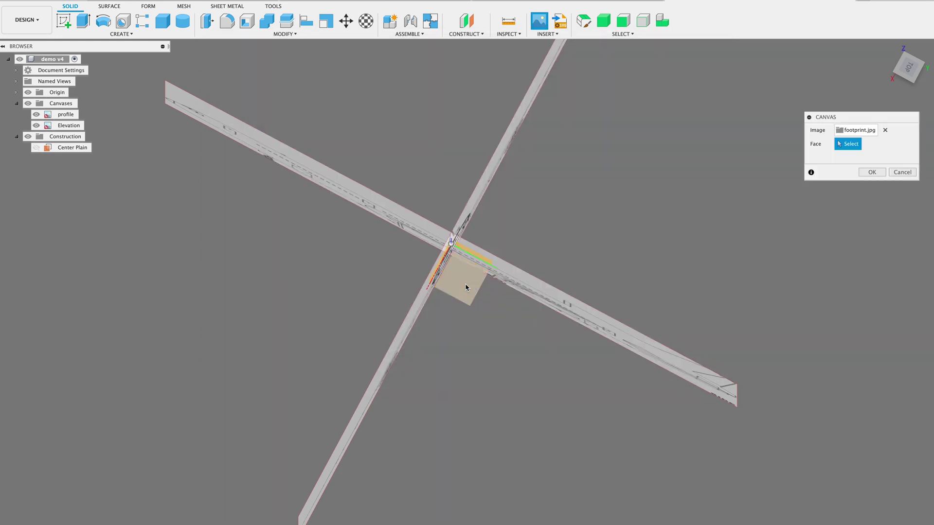
pyautogui.click(872, 326)
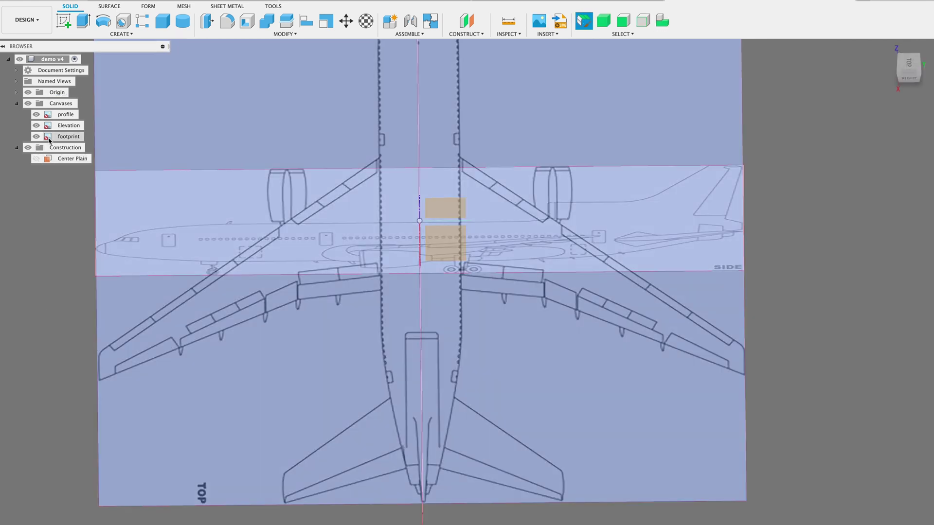
# Rotate the footprint canvas 90 degrees about Z, then return to the Home view.
pyautogui.click(50, 140)
pyautogui.rightClick(49, 140)
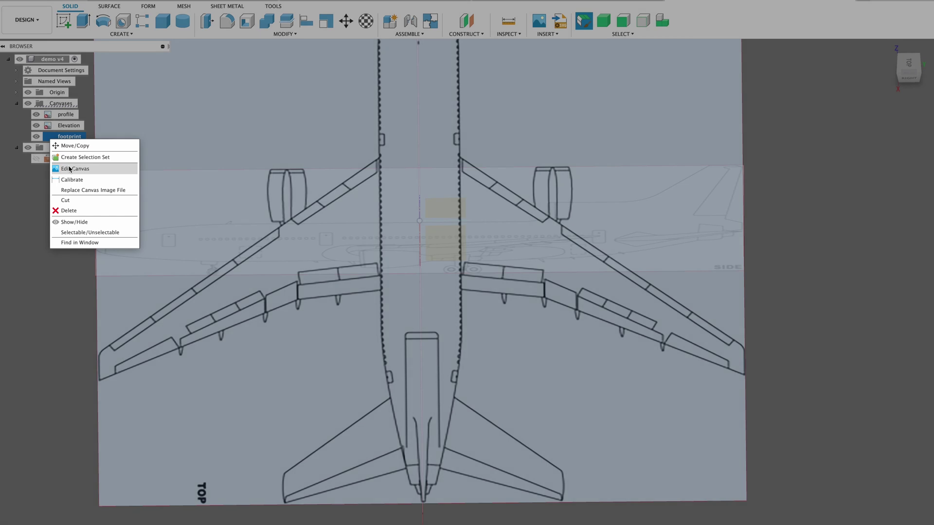
pyautogui.click(69, 168)
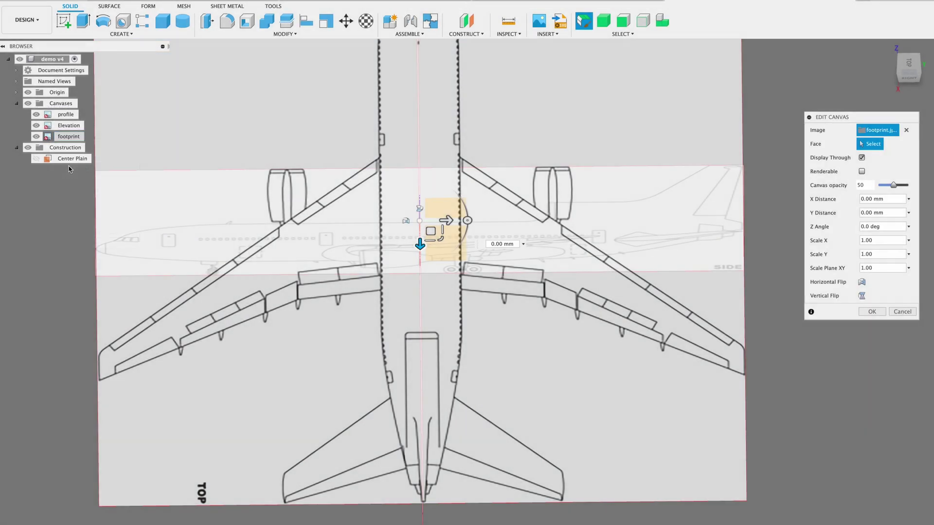
pyautogui.moveTo(467, 219); pyautogui.dragTo(427, 181)
pyautogui.write('90')
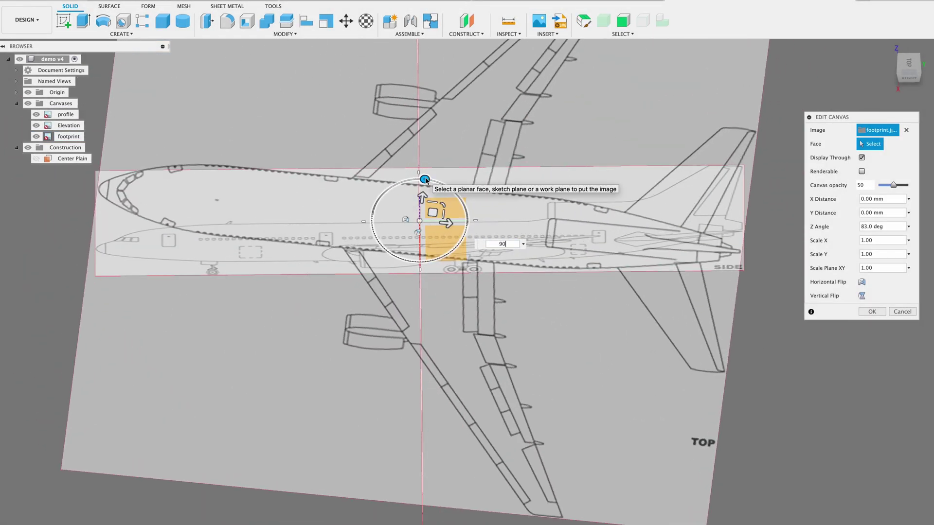
pyautogui.press('Return')
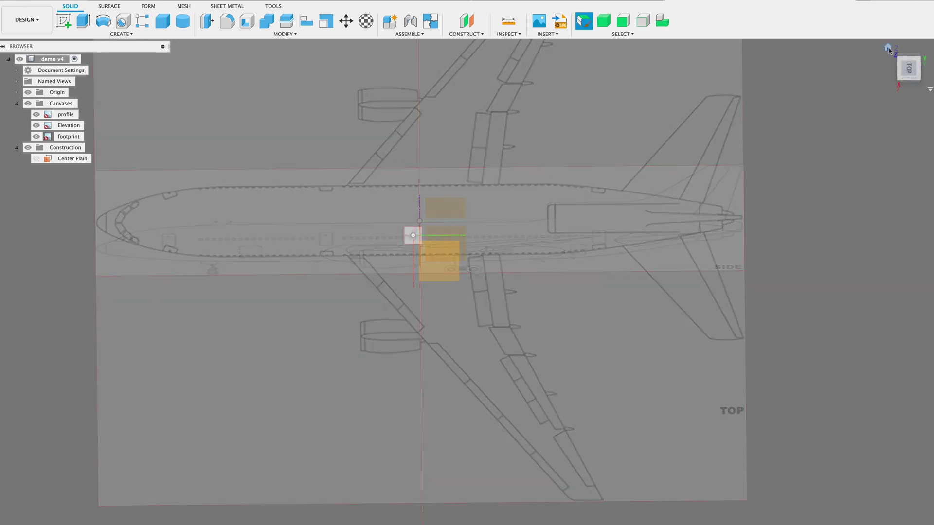
pyautogui.click(889, 48)
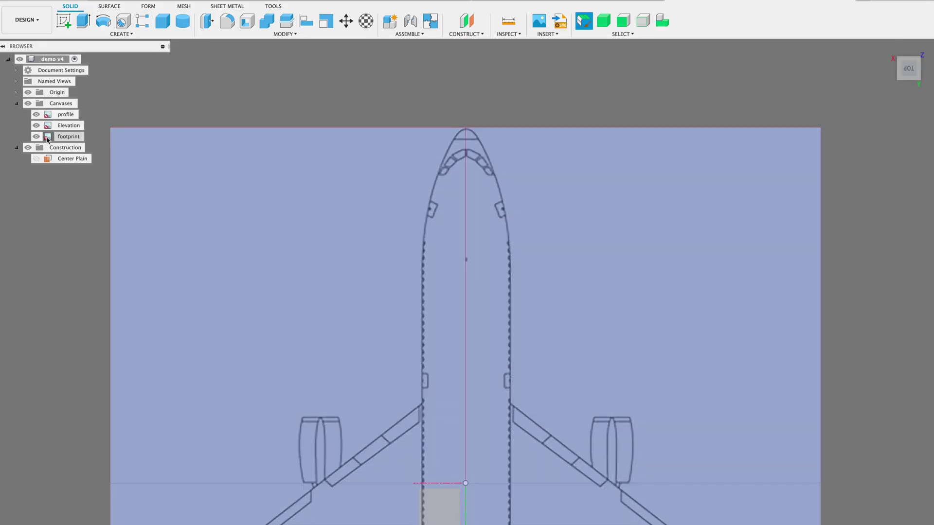
# Open the footprint canvas's options menu in the Browser.
pyautogui.rightClick(47, 140)
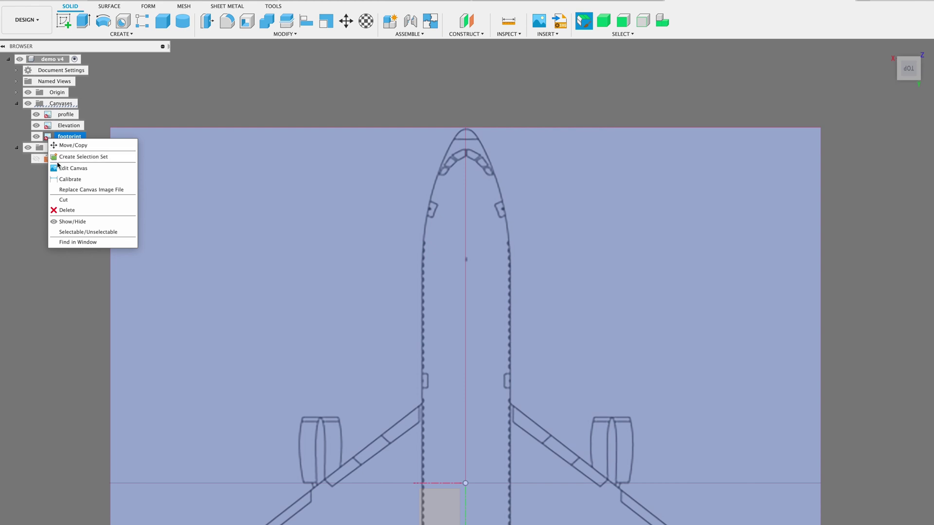
# Calibrate the footprint canvas so nose tip to left corner measures 1400 mm.
pyautogui.click(70, 179)
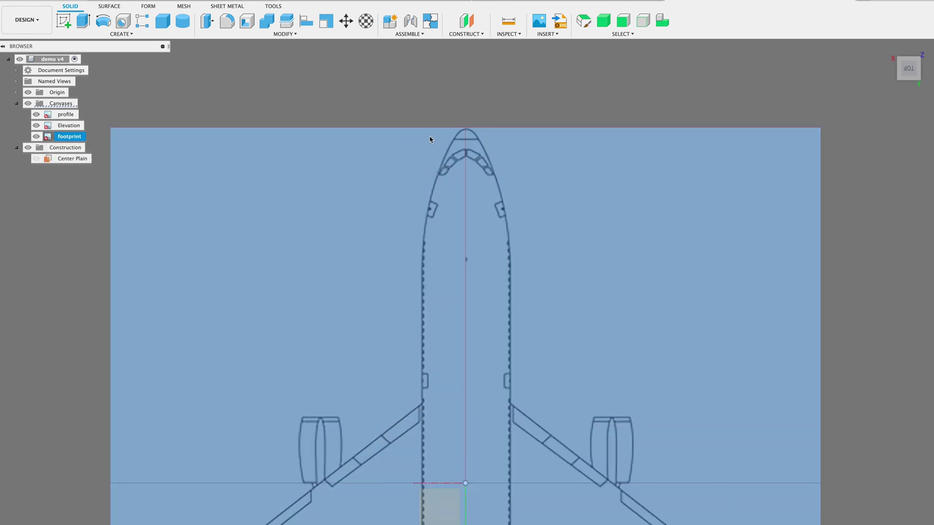
pyautogui.click(465, 132)
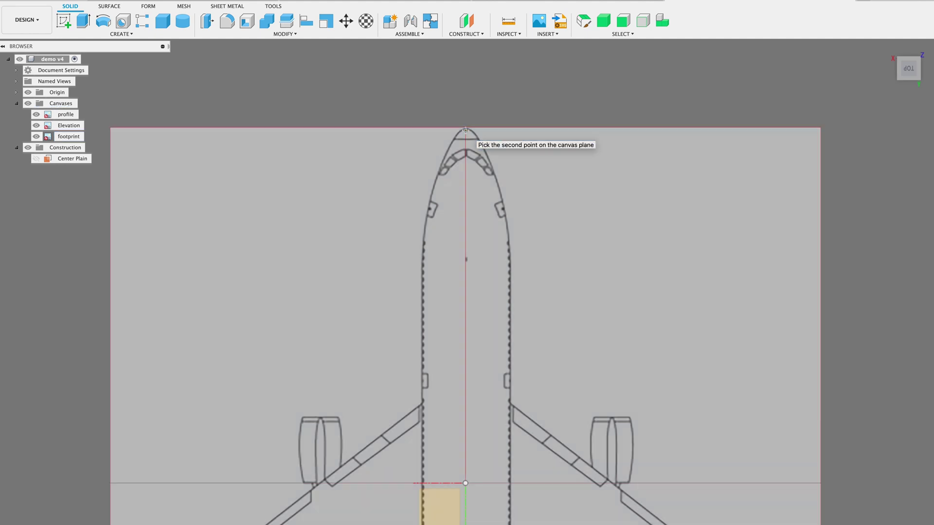
pyautogui.click(466, 130)
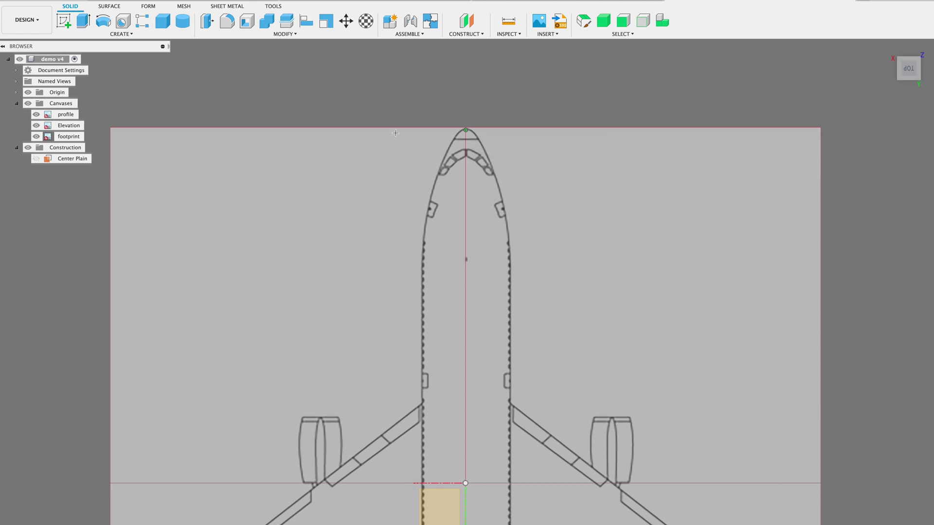
pyautogui.click(110, 129)
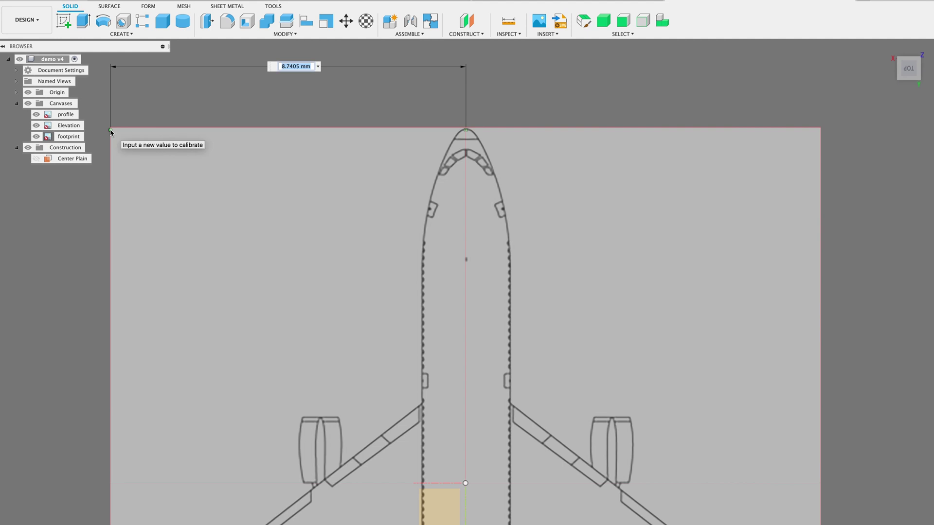
pyautogui.doubleClick(285, 66)
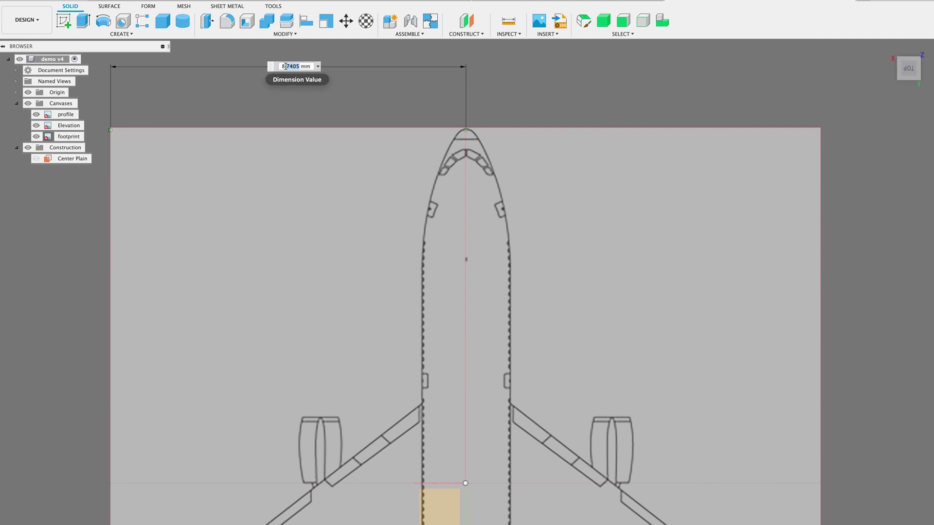
pyautogui.click(286, 67)
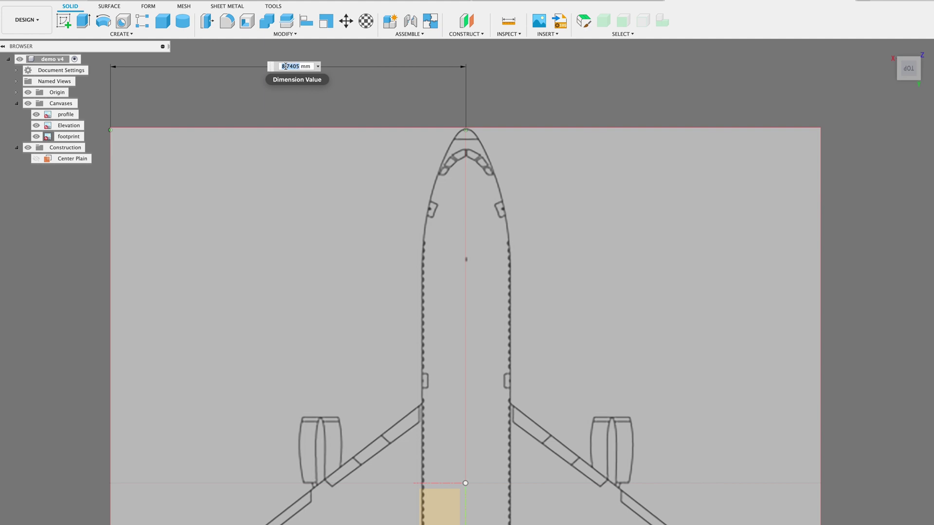
pyautogui.write('1400')
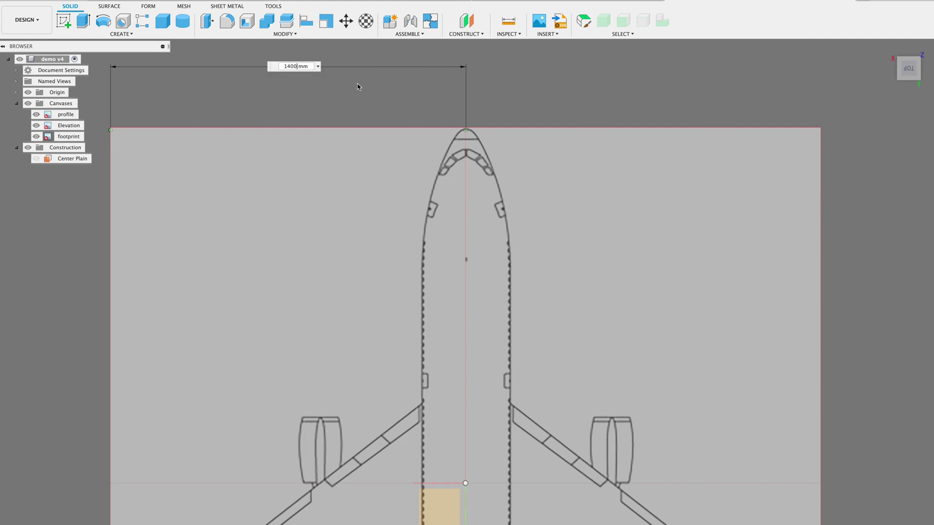
pyautogui.press('Return')
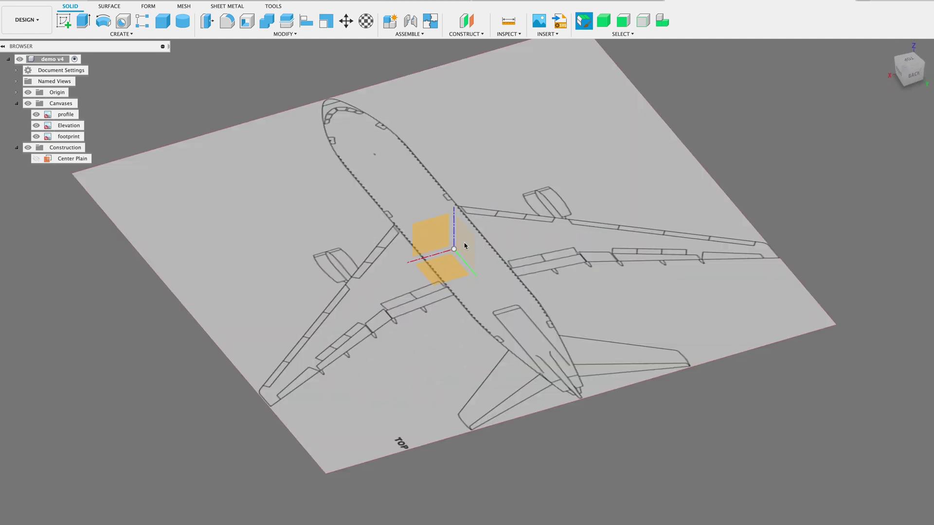
pyautogui.scroll(3, 465, 246)
pyautogui.scroll(2, 465, 246)
pyautogui.scroll(2, 465, 246)
pyautogui.scroll(2, 464, 245)
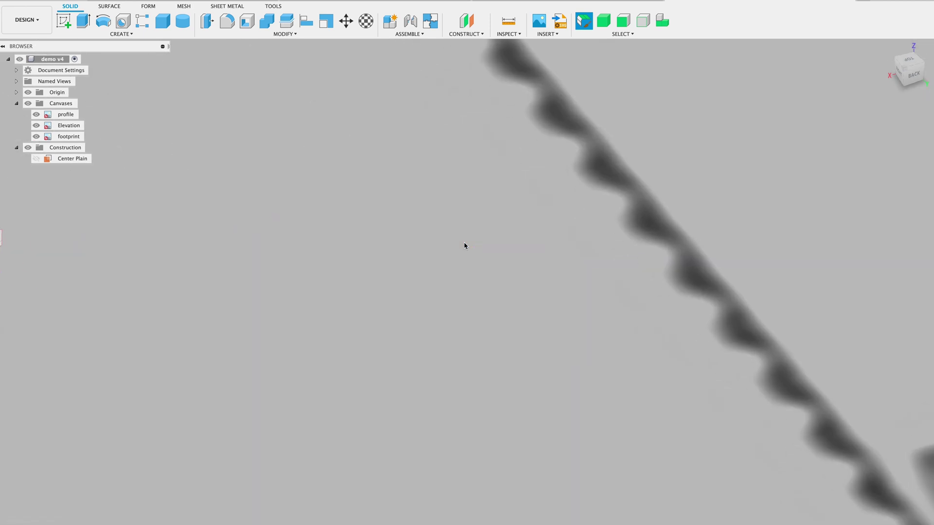
# Fit the model, switch to the FRONT view, and fit the Elevation airplane on screen.
pyautogui.press('F6')
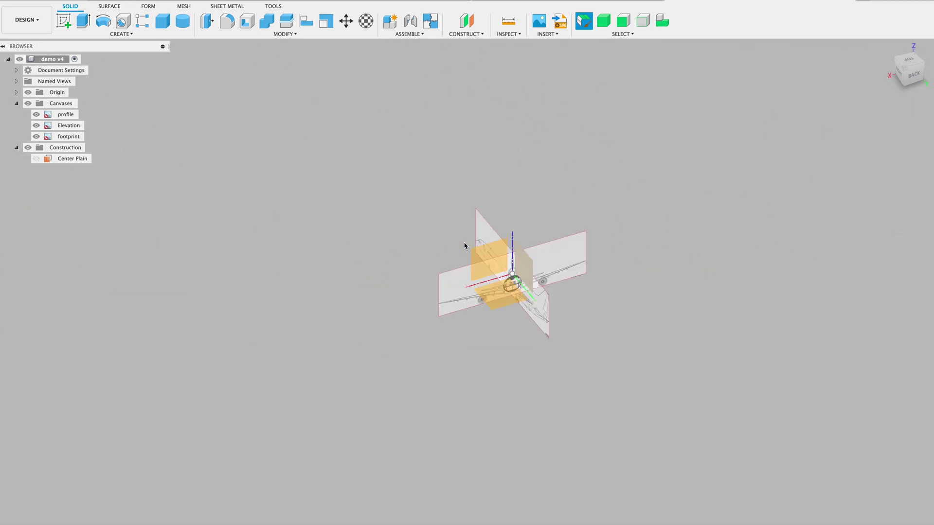
pyautogui.click(908, 70)
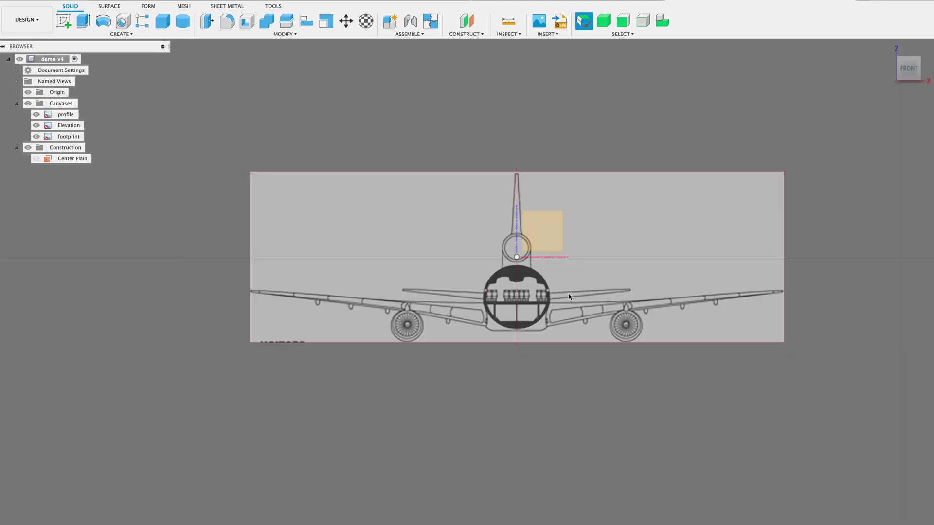
pyautogui.press('F6')
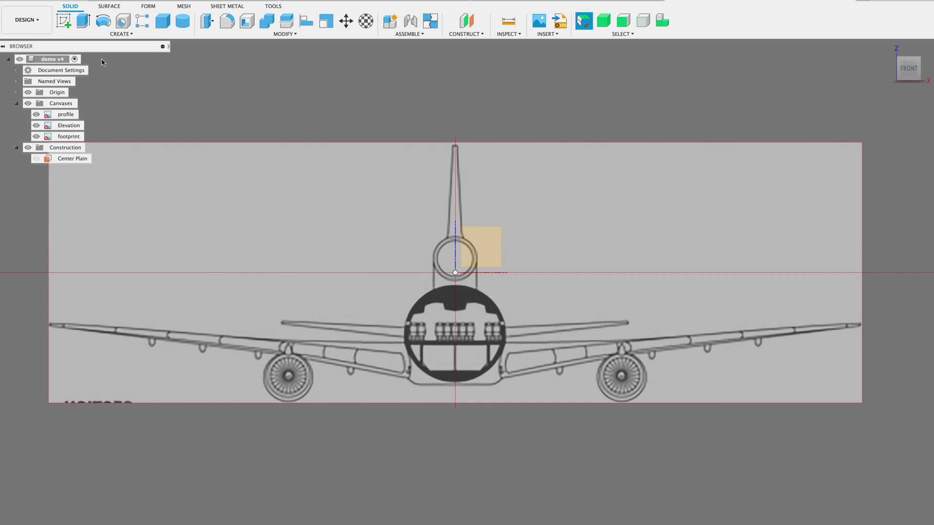
# Calibrate the Elevation canvas so origin to left edge measures 1400 mm.
pyautogui.click(53, 127)
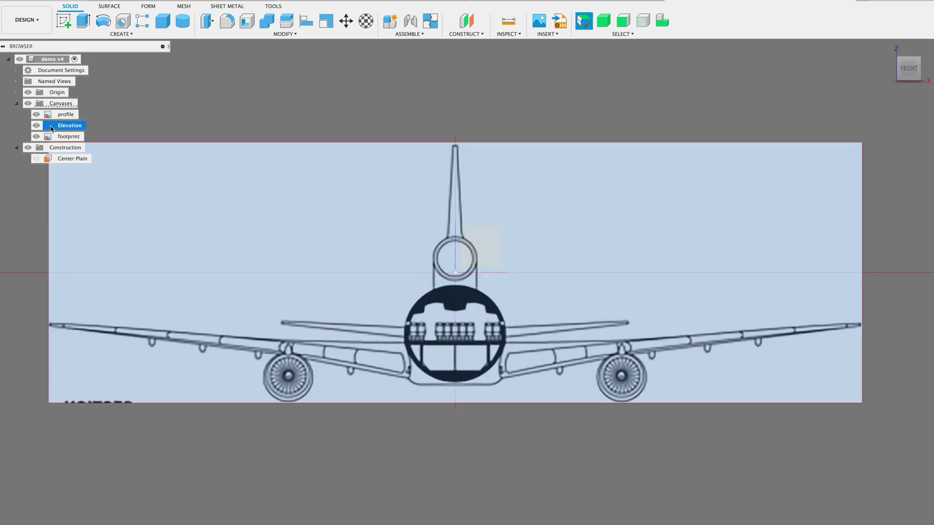
pyautogui.rightClick(51, 128)
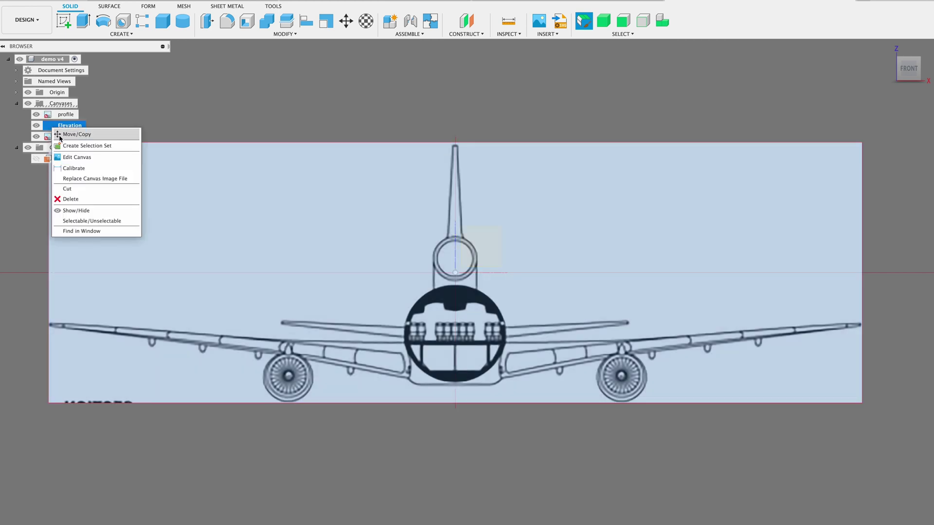
pyautogui.click(74, 167)
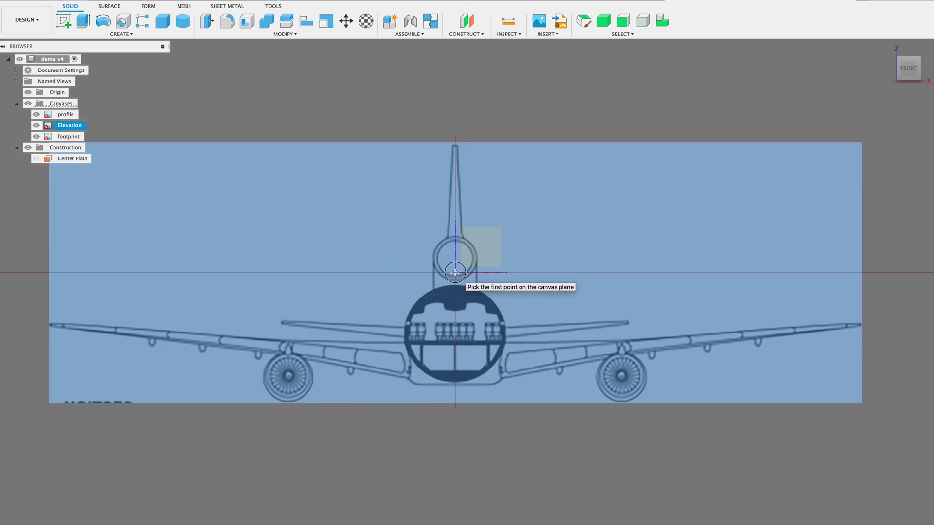
pyautogui.click(454, 273)
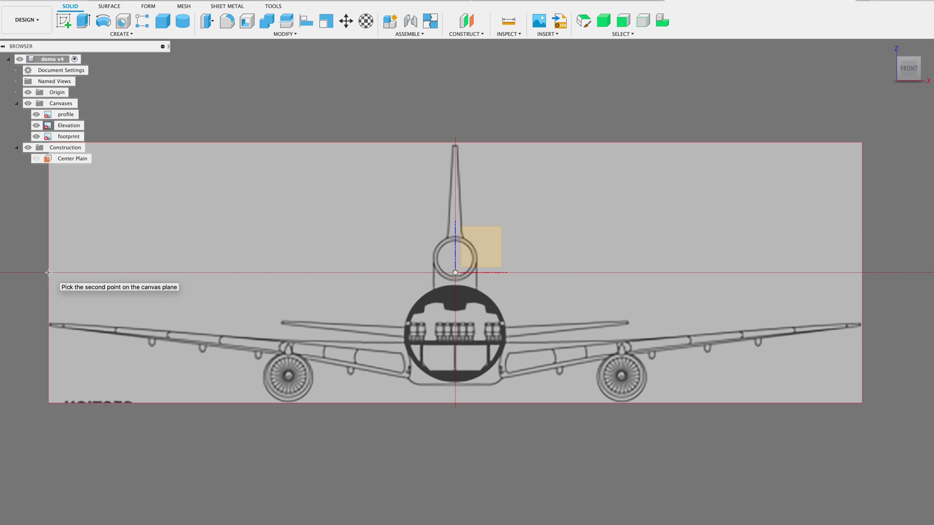
pyautogui.click(48, 272)
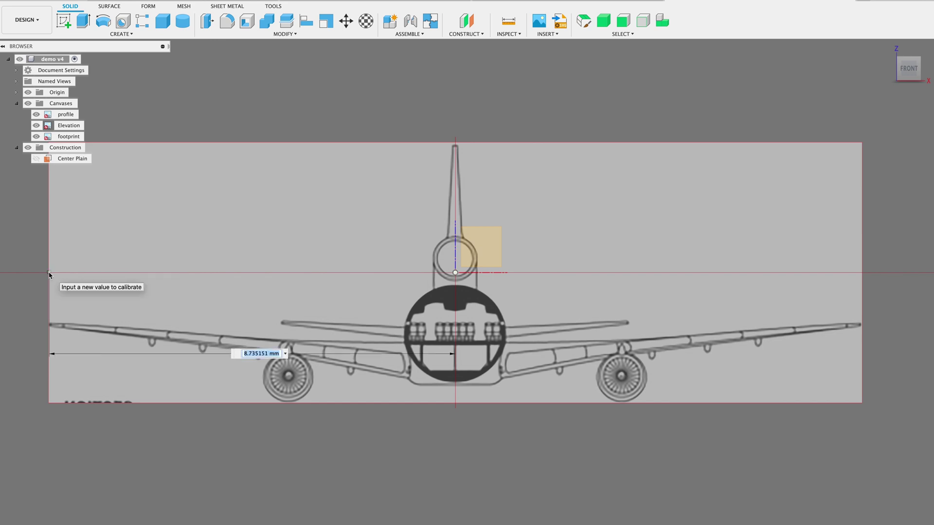
pyautogui.write('1400mm')
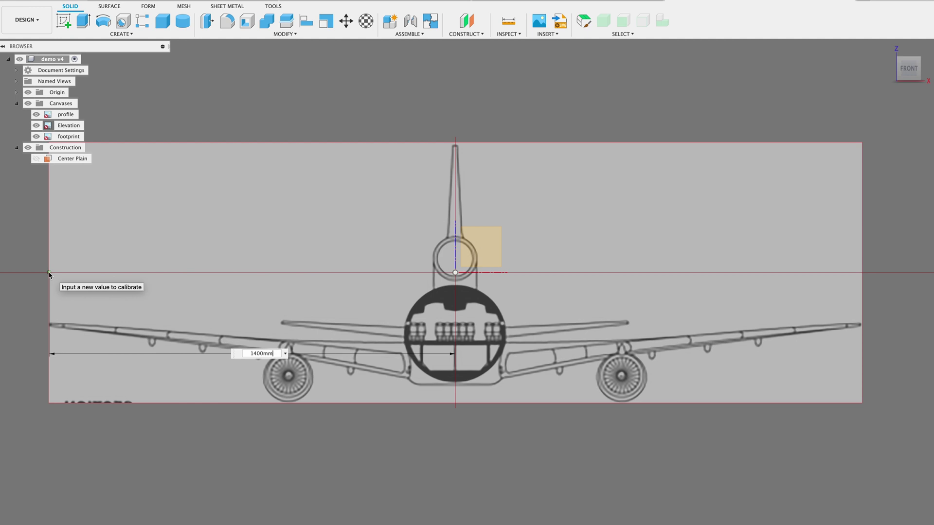
pyautogui.press('Return')
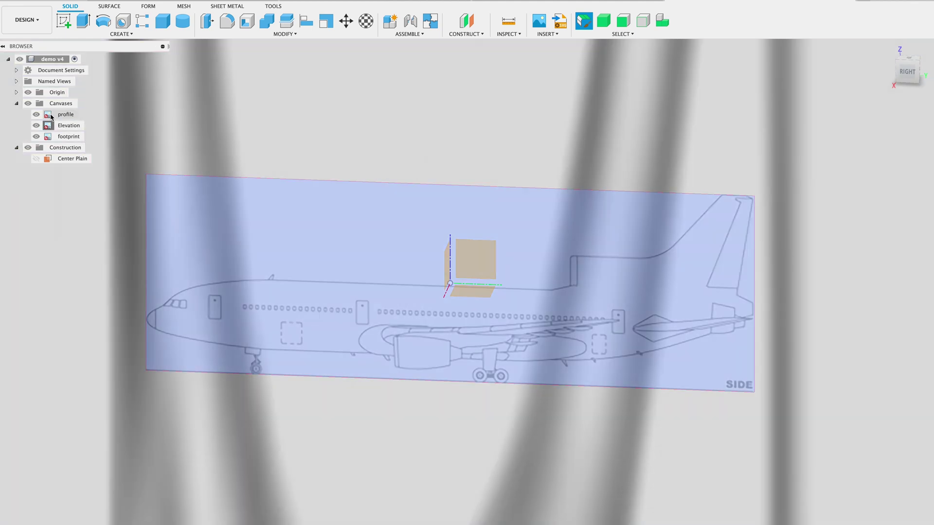
# Set the profile canvas's uniform XY scale to 160 in Edit Canvas.
pyautogui.click(52, 116)
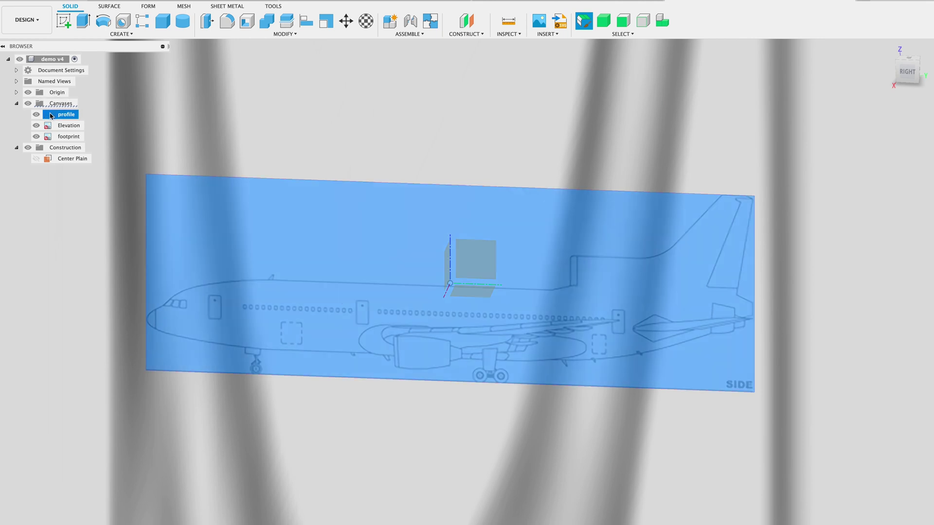
pyautogui.rightClick(51, 115)
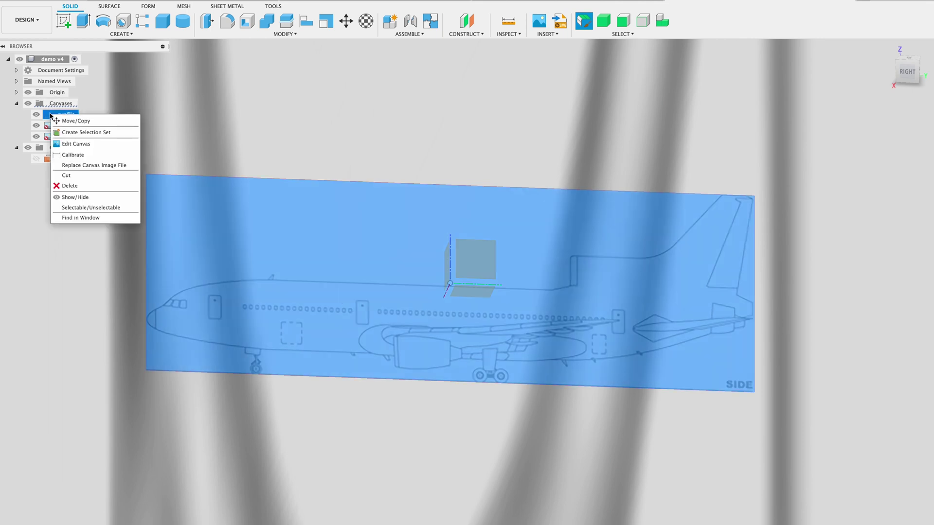
pyautogui.click(73, 144)
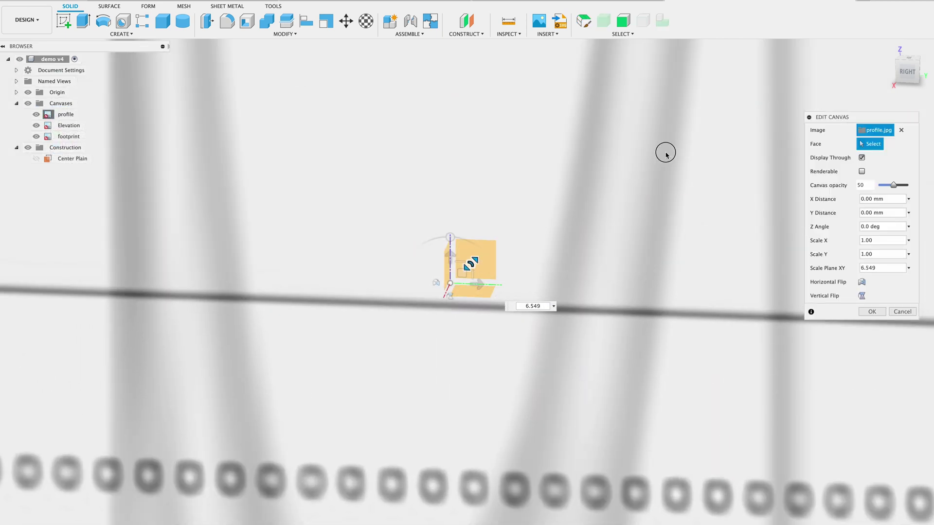
pyautogui.moveTo(470, 267); pyautogui.dragTo(795, 65)
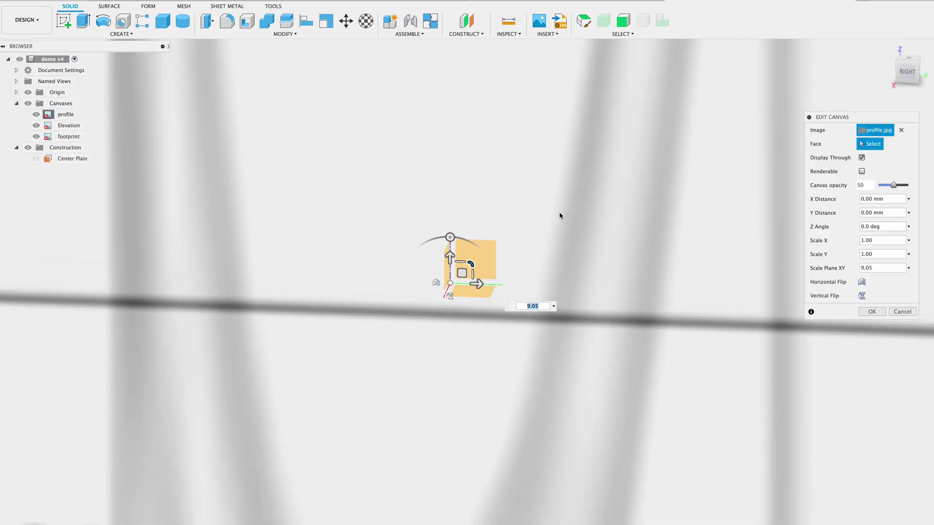
pyautogui.moveTo(471, 265); pyautogui.dragTo(733, 92)
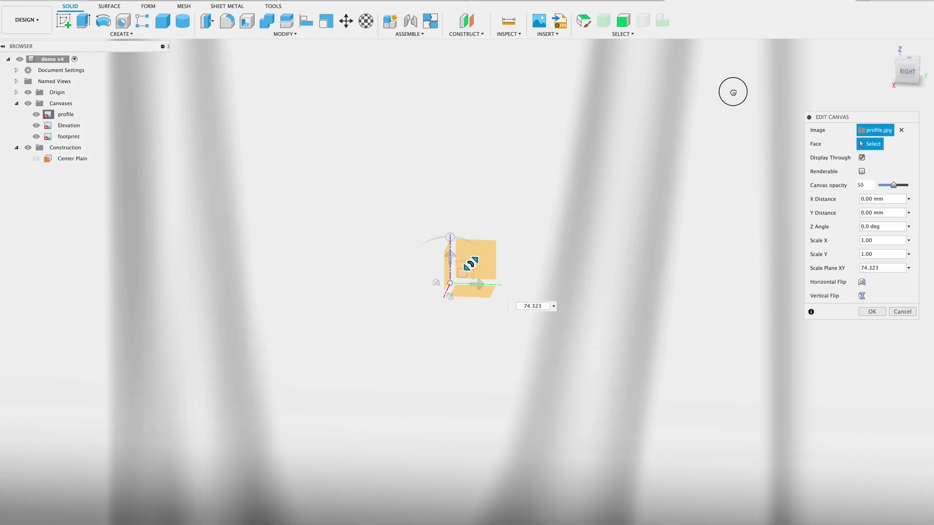
pyautogui.scroll(-2, 595, 264)
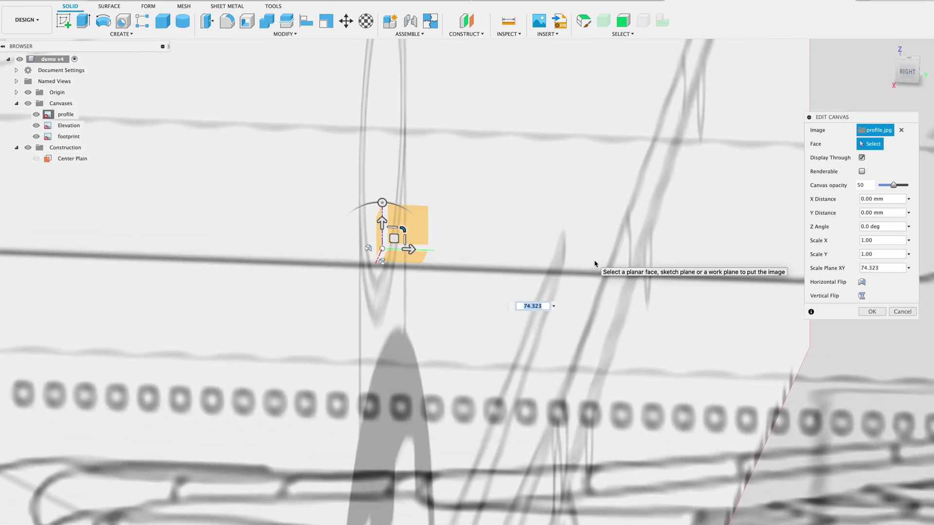
pyautogui.scroll(3, 594, 265)
pyautogui.scroll(3, 594, 265)
pyautogui.scroll(2, 595, 264)
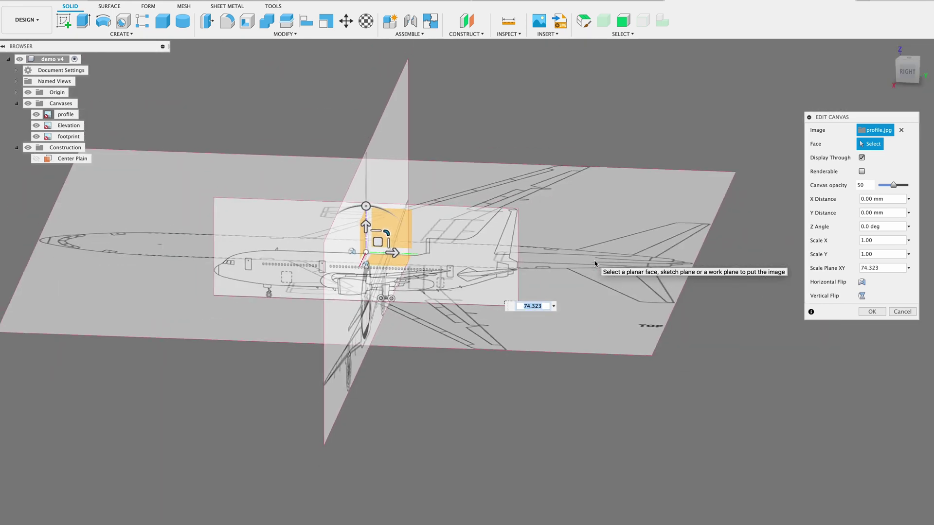
pyautogui.moveTo(386, 235); pyautogui.dragTo(390, 225)
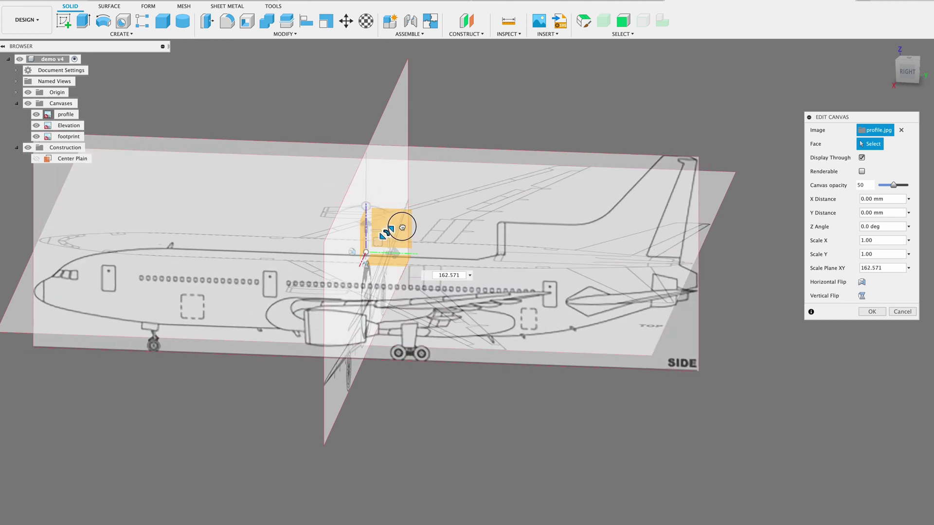
pyautogui.click(904, 73)
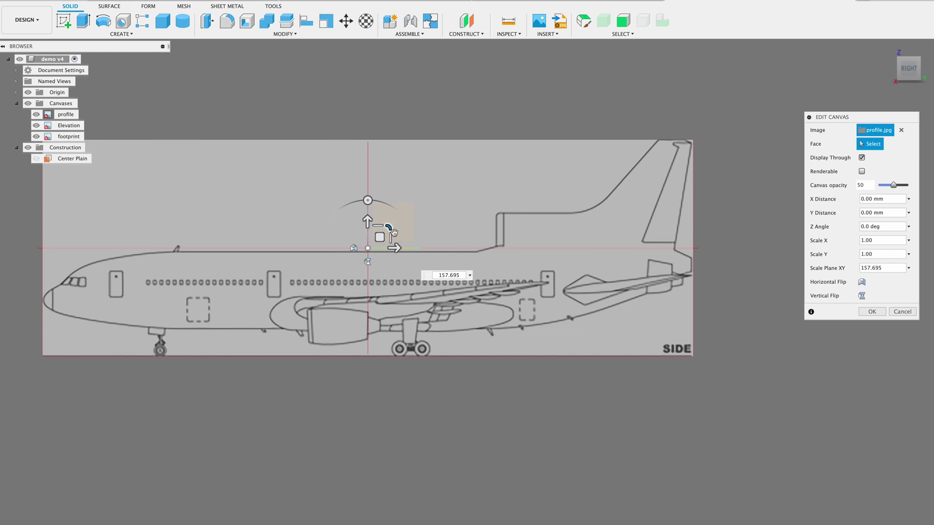
pyautogui.moveTo(393, 232); pyautogui.dragTo(389, 228)
pyautogui.write('160')
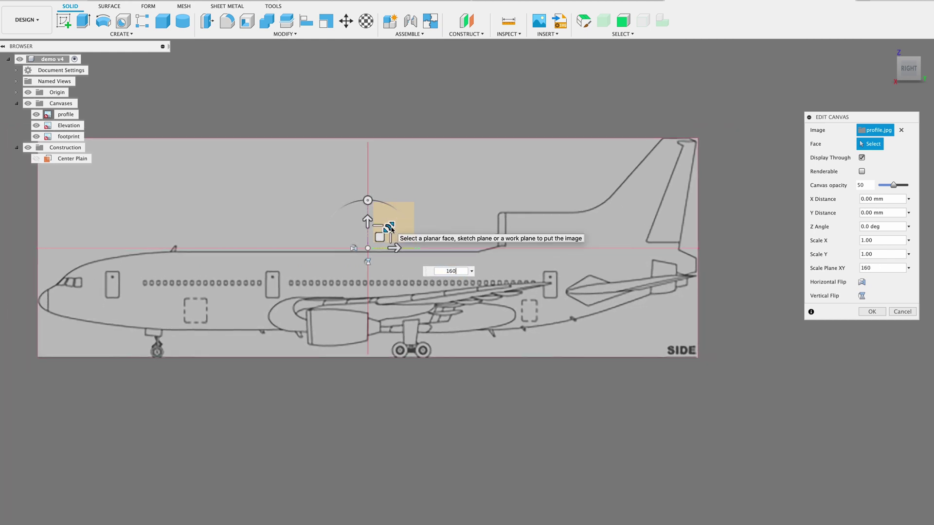
pyautogui.press('Return')
pyautogui.keyDown('shift'); pyautogui.moveTo(475, 365); pyautogui.dragTo(475, 365, button='middle'); pyautogui.keyUp('shift')
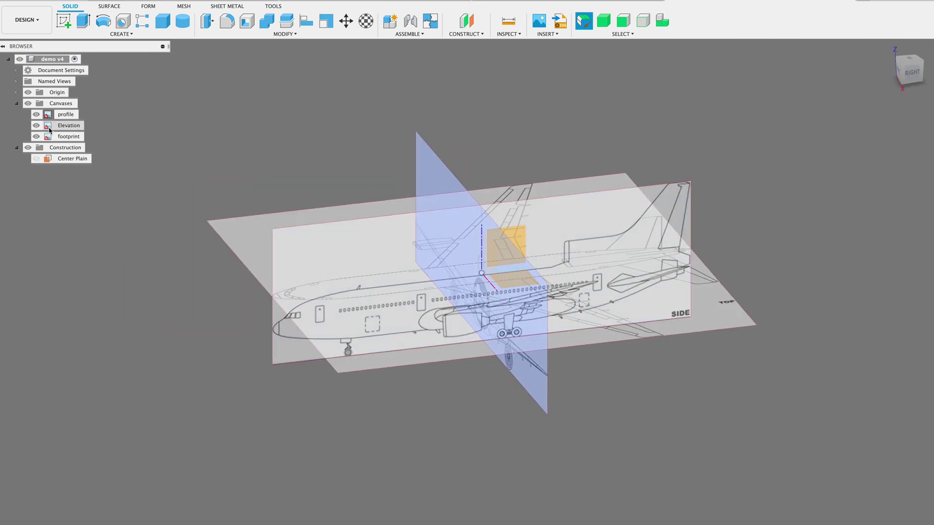
# Offset the footprint, profile and Elevation canvases by 1393 mm, 468 mm and 495 mm.
pyautogui.rightClick(65, 114)
pyautogui.click(80, 147)
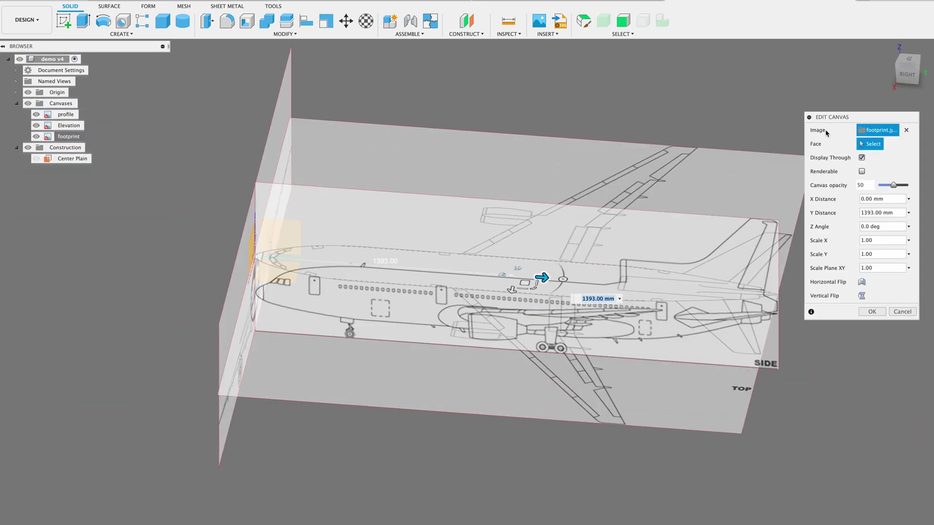
pyautogui.press('Return')
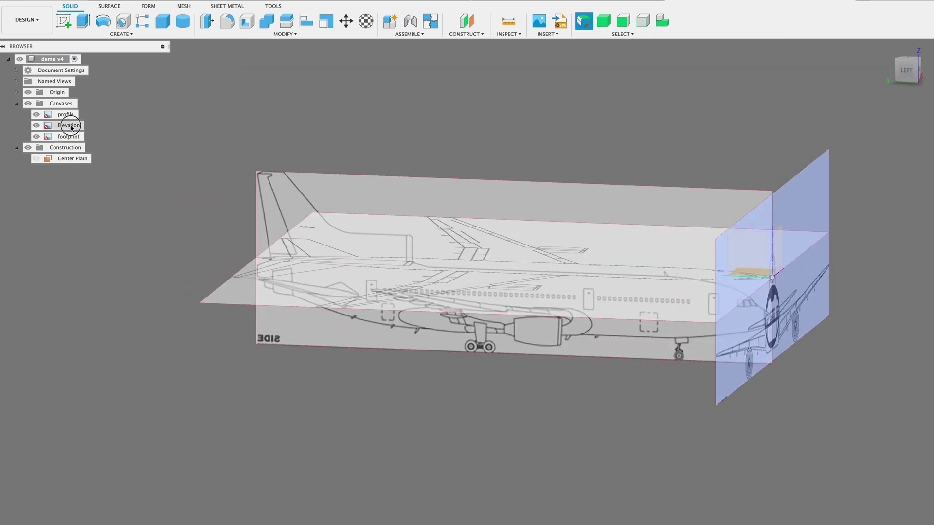
pyautogui.rightClick(65, 115)
pyautogui.click(84, 146)
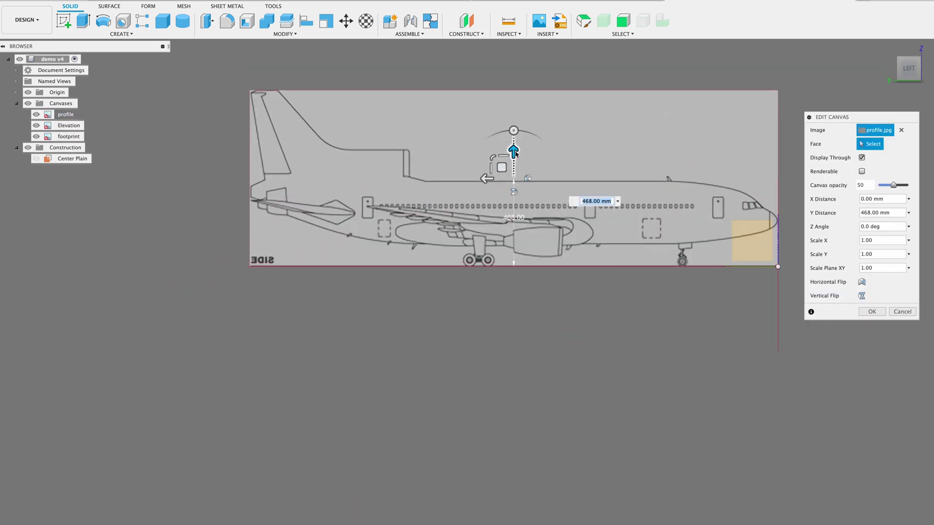
pyautogui.press('Return')
pyautogui.rightClick(69, 126)
pyautogui.click(84, 157)
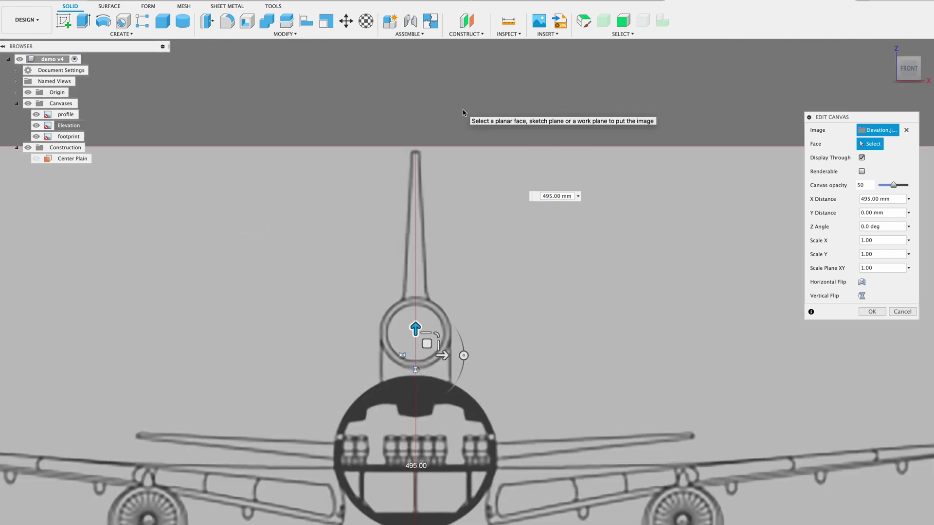
pyautogui.press('Return')
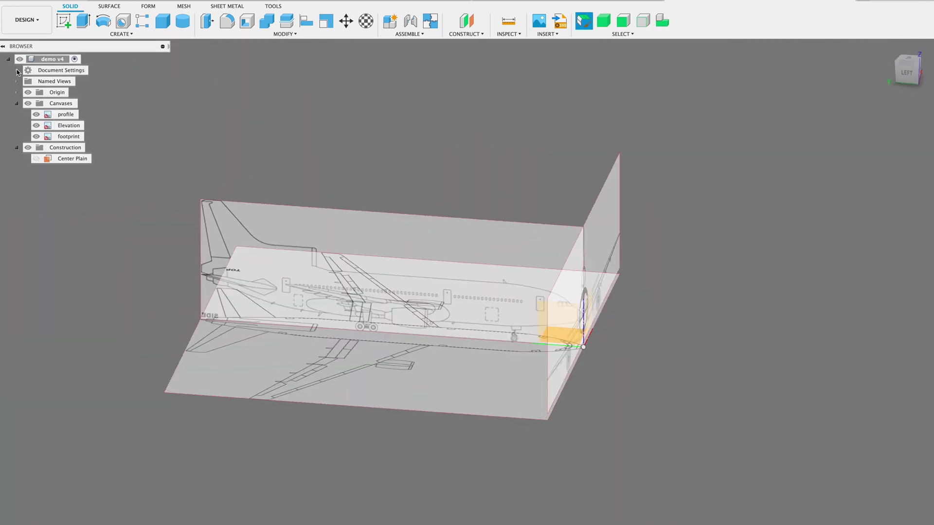
# Expand Document Settings in the browser to confirm Units: mm.
pyautogui.click(17, 71)
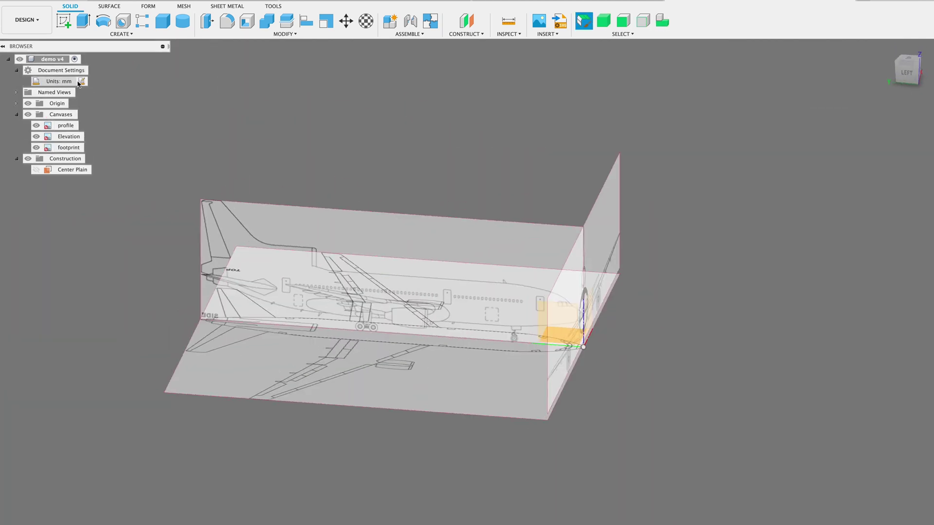